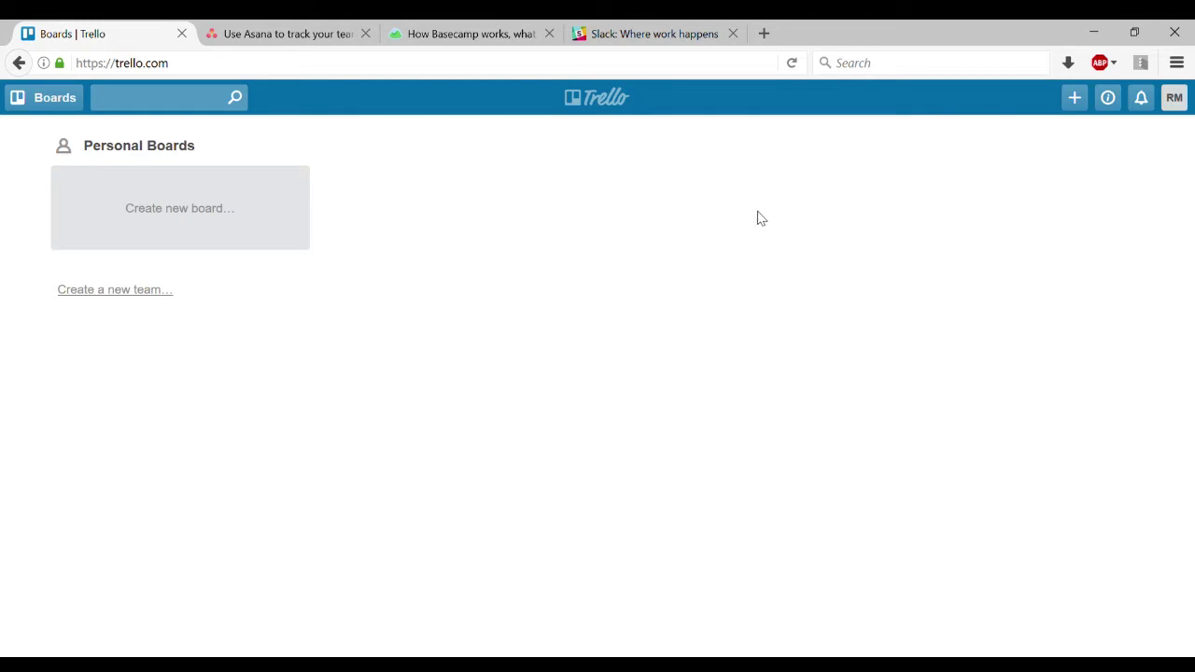
Step: Look over the Asana, Basecamp and Slack pages, then close all three, keeping only Trello's boards page
{"action": "left_click", "coordinate": [297, 34]}
{"action": "left_click", "coordinate": [425, 37]}
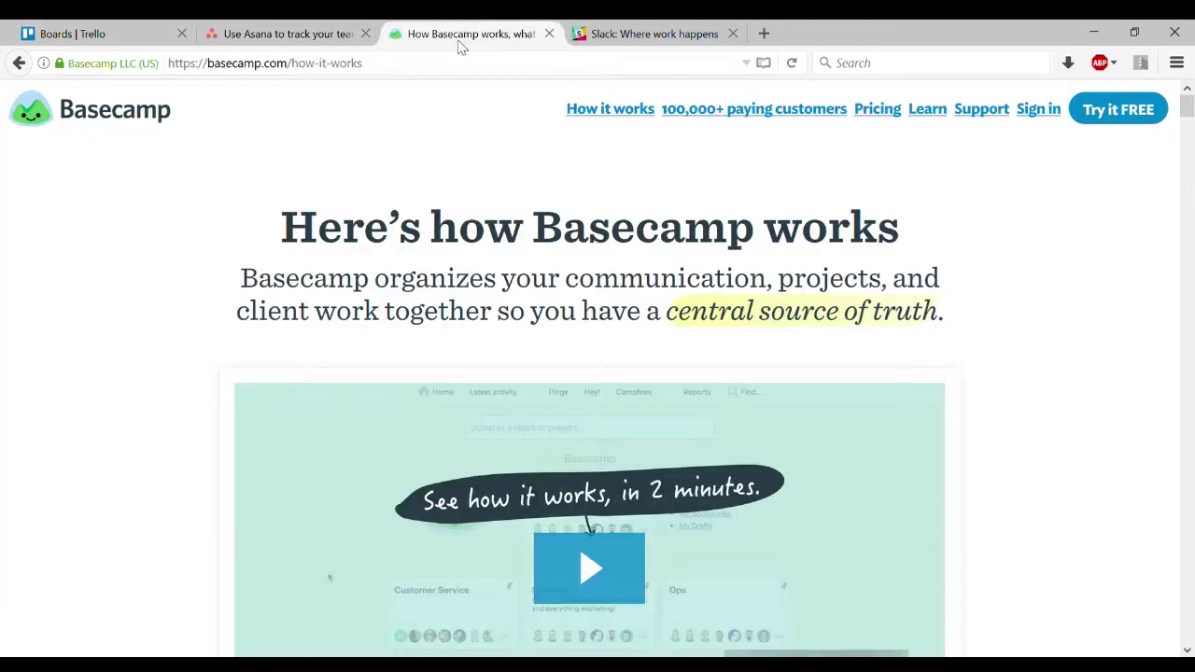
{"action": "left_click", "coordinate": [631, 37]}
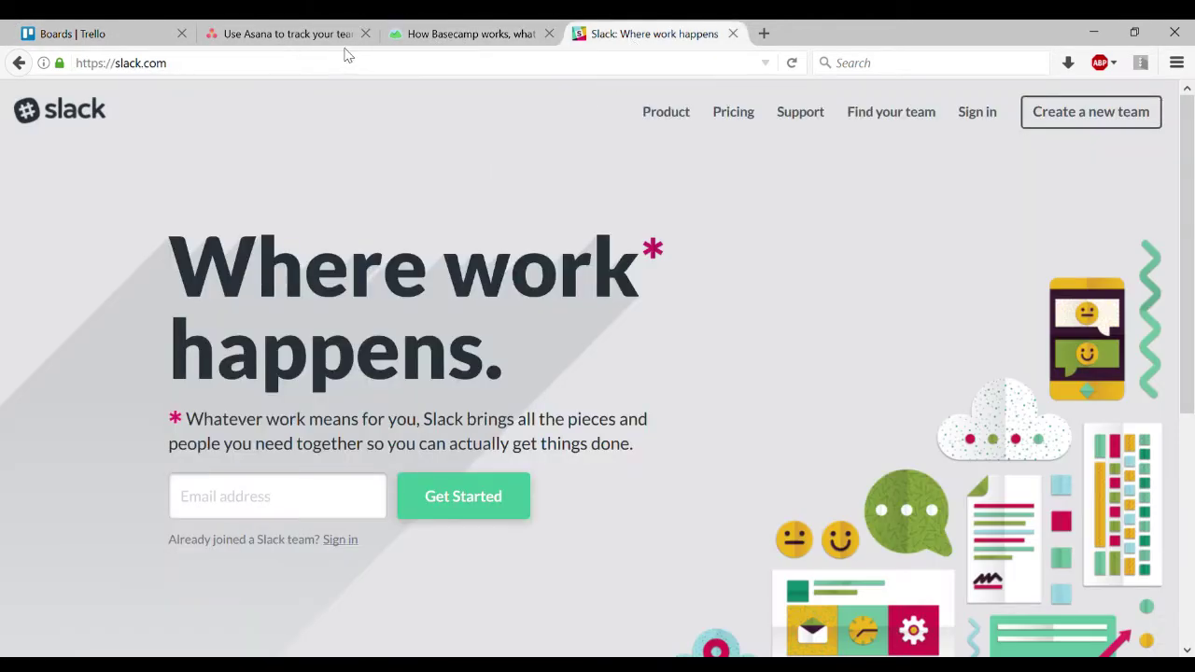
{"action": "left_click", "coordinate": [365, 33]}
{"action": "left_click", "coordinate": [365, 34]}
{"action": "left_click", "coordinate": [365, 34]}
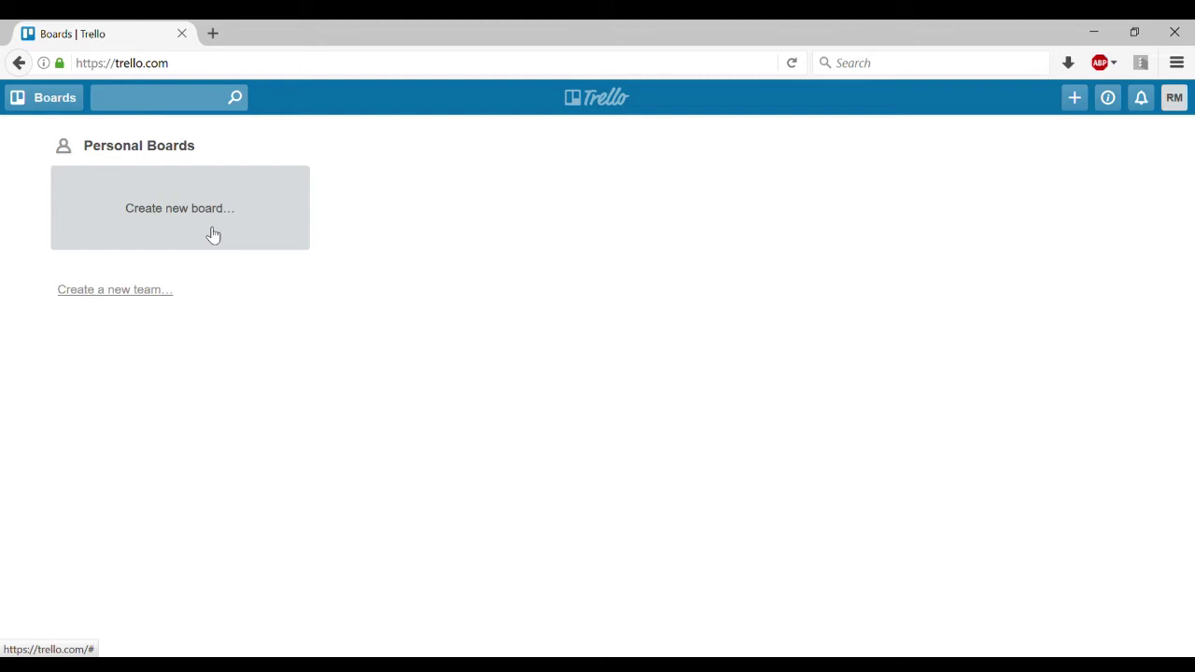
{"action": "left_click", "coordinate": [217, 213]}
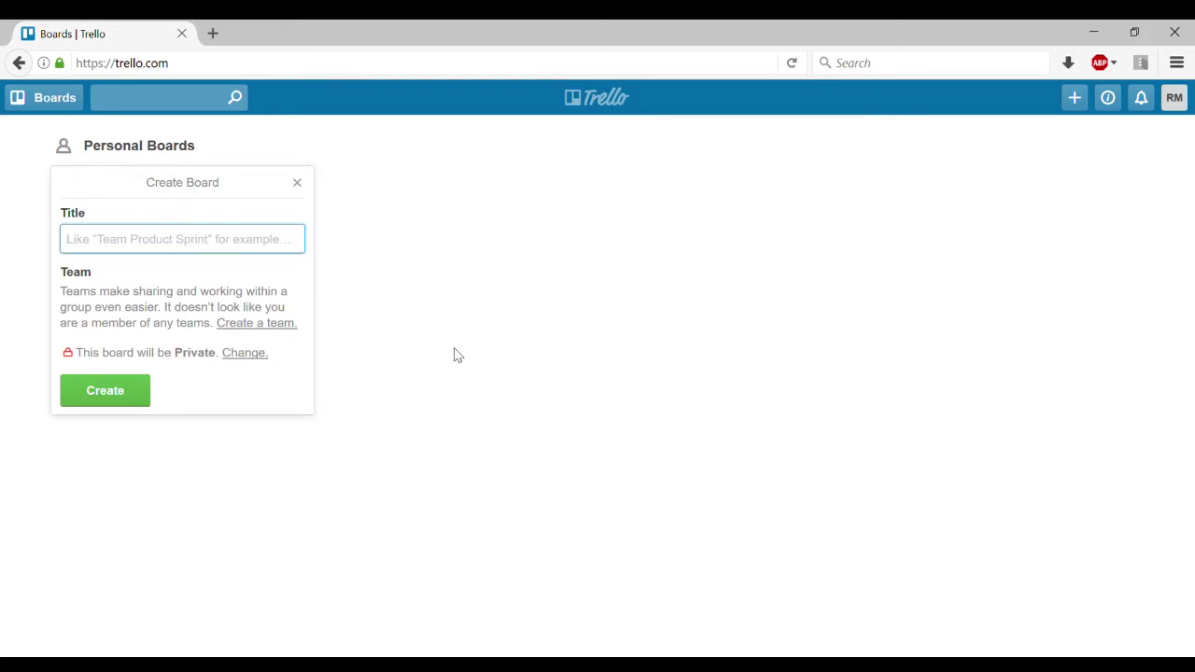
Step: Create the new private board with the title 'work'
{"action": "type", "text": "work"}
{"action": "key", "text": "Return"}
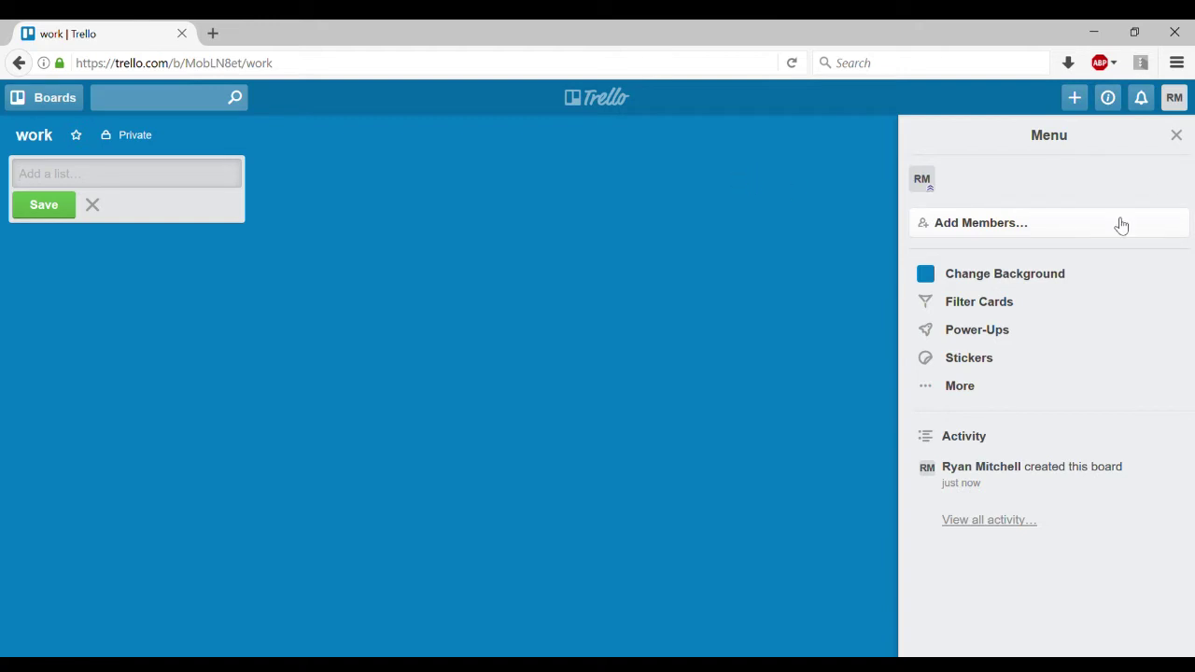
Step: Hide the work board's menu sidebar so the board fills the page, then begin a new list
{"action": "left_click", "coordinate": [1177, 137]}
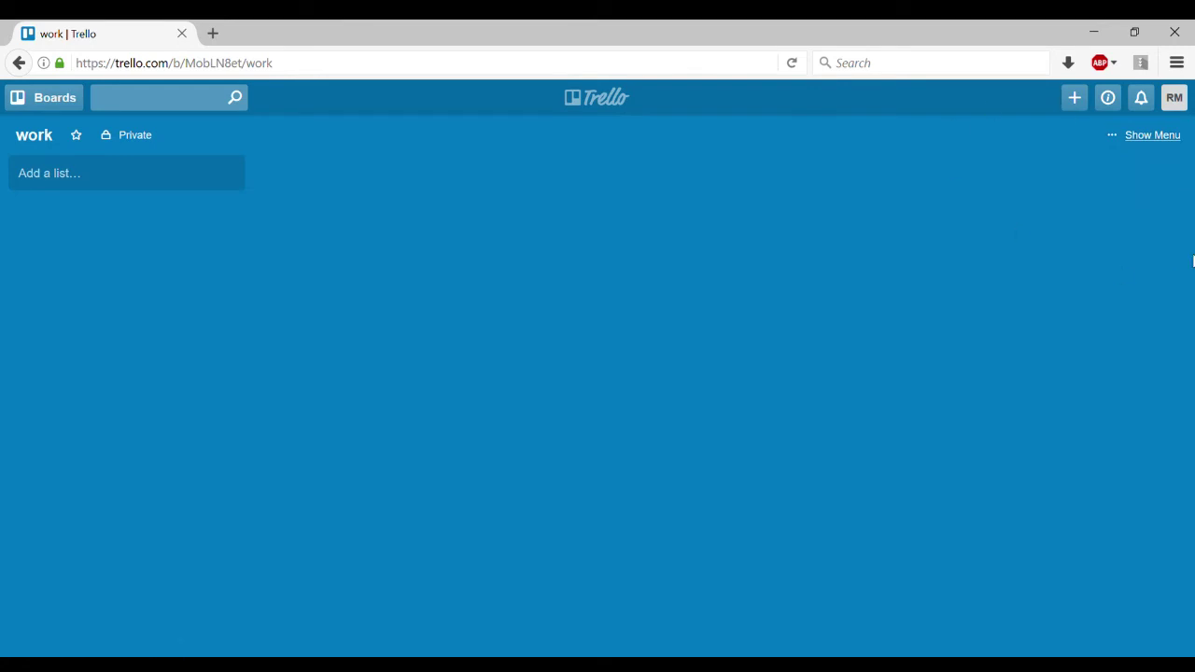
{"action": "left_click", "coordinate": [1141, 140]}
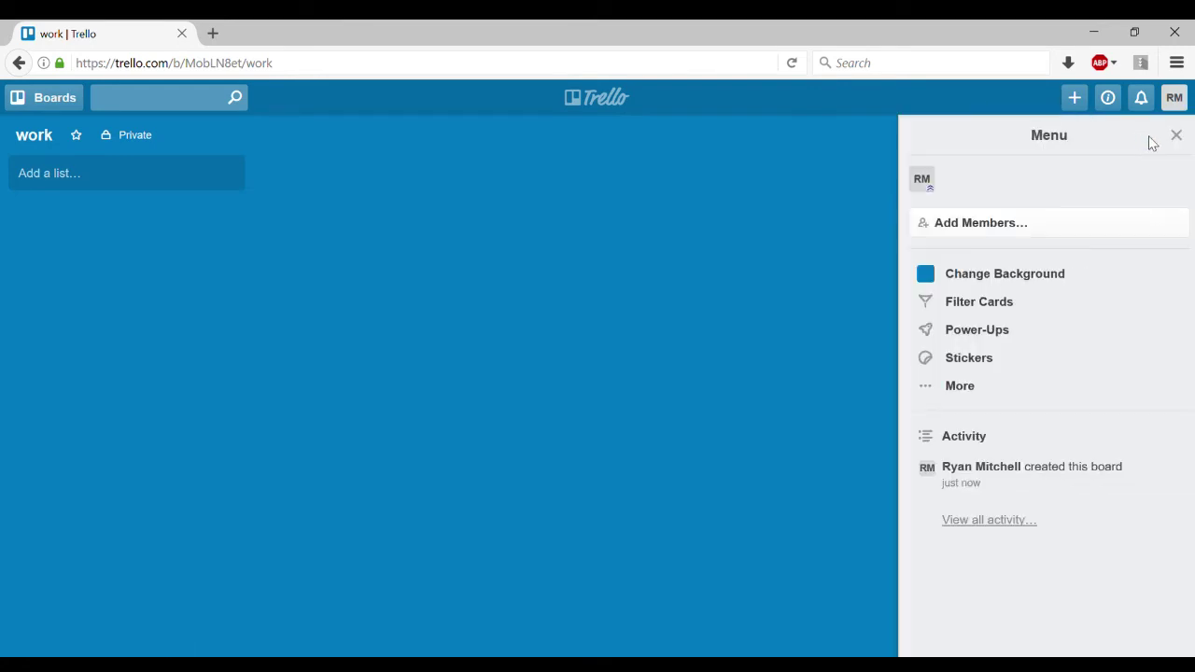
{"action": "left_click", "coordinate": [1178, 138]}
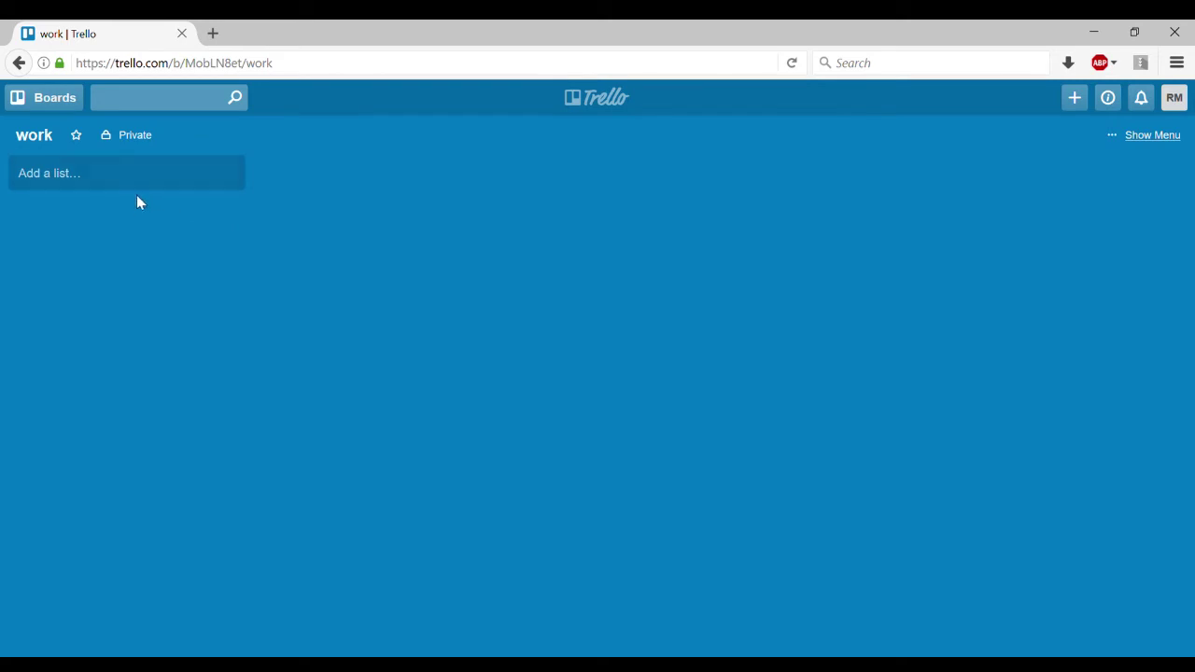
{"action": "left_click", "coordinate": [68, 187]}
Step: Add the 'To Do' and 'Working On' lists to the work board
{"action": "type", "text": "T"}
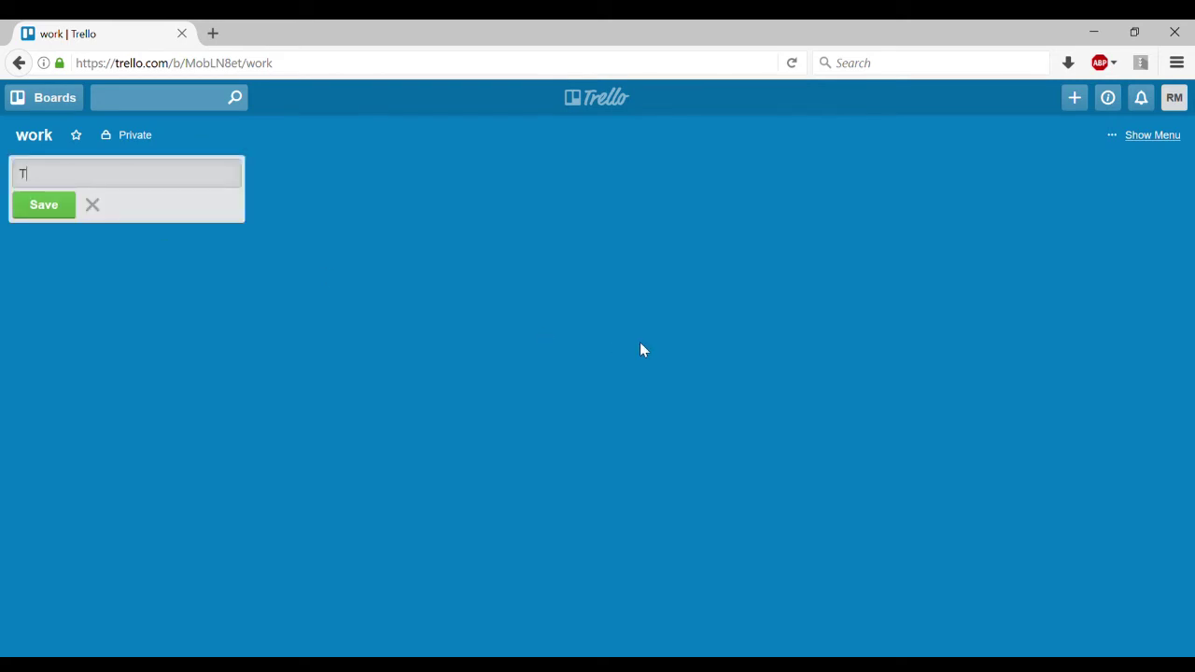
{"action": "type", "text": "od"}
{"action": "key", "text": "BackSpace"}
{"action": "type", "text": "Do"}
{"action": "key", "text": "Return"}
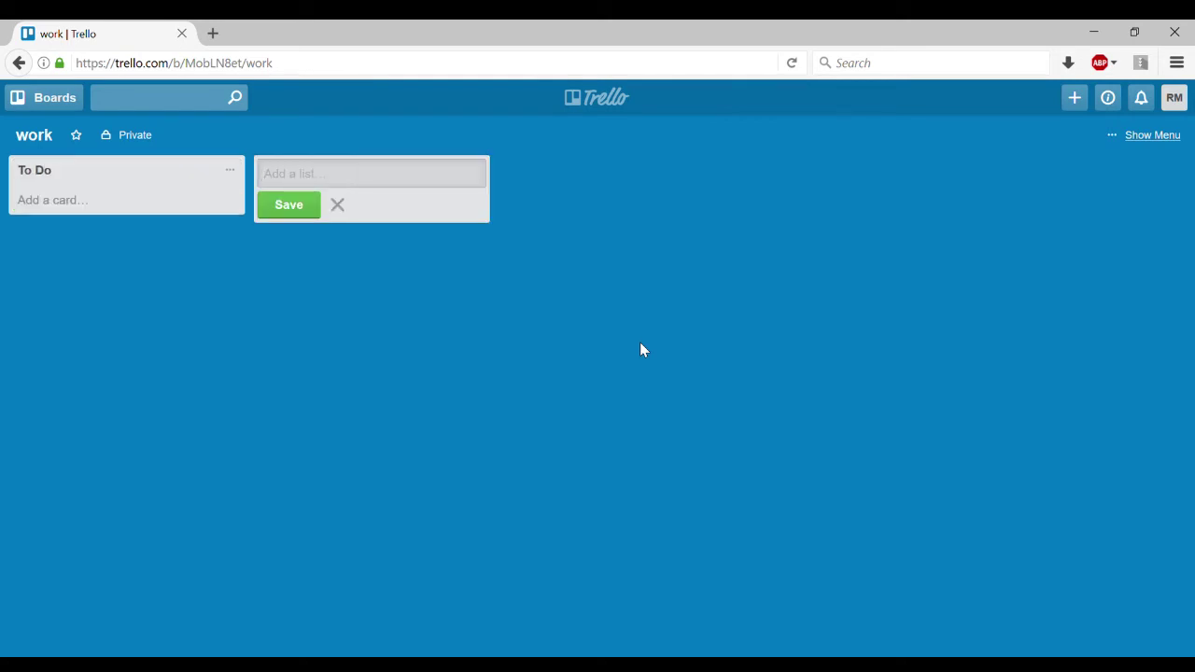
{"action": "type", "text": "Working On"}
{"action": "key", "text": "Return"}
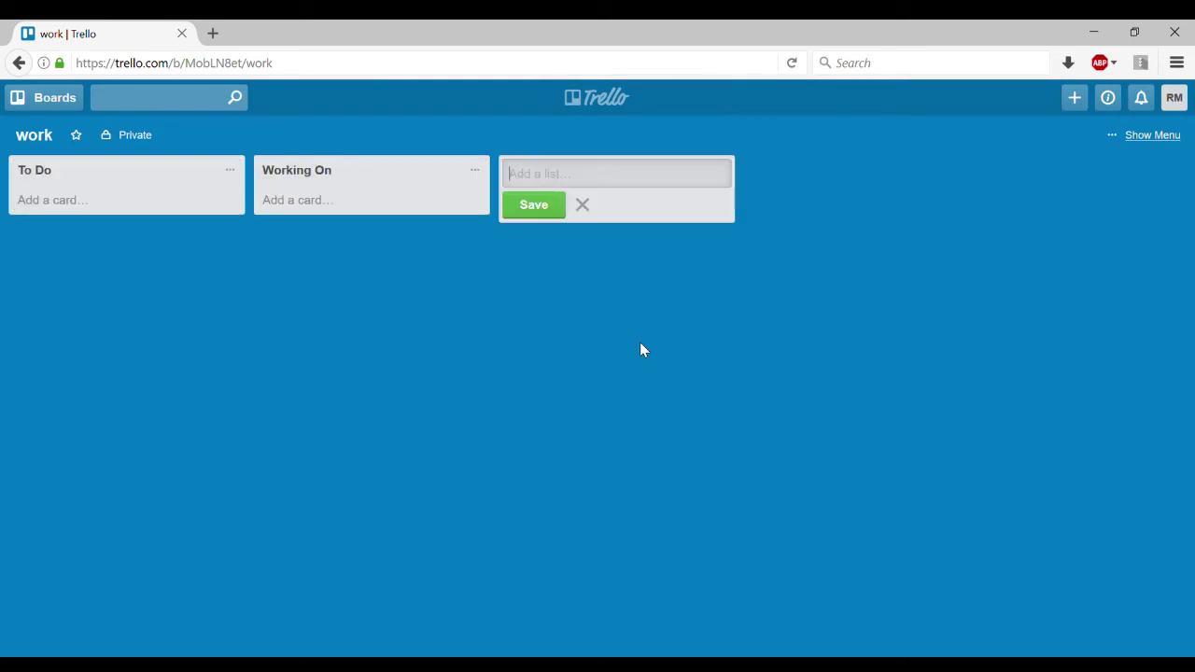
Step: Add the 'Completed' and 'Holding Area' lists, then move 'Working On' to the end
{"action": "type", "text": "Completed"}
{"action": "key", "text": "Return"}
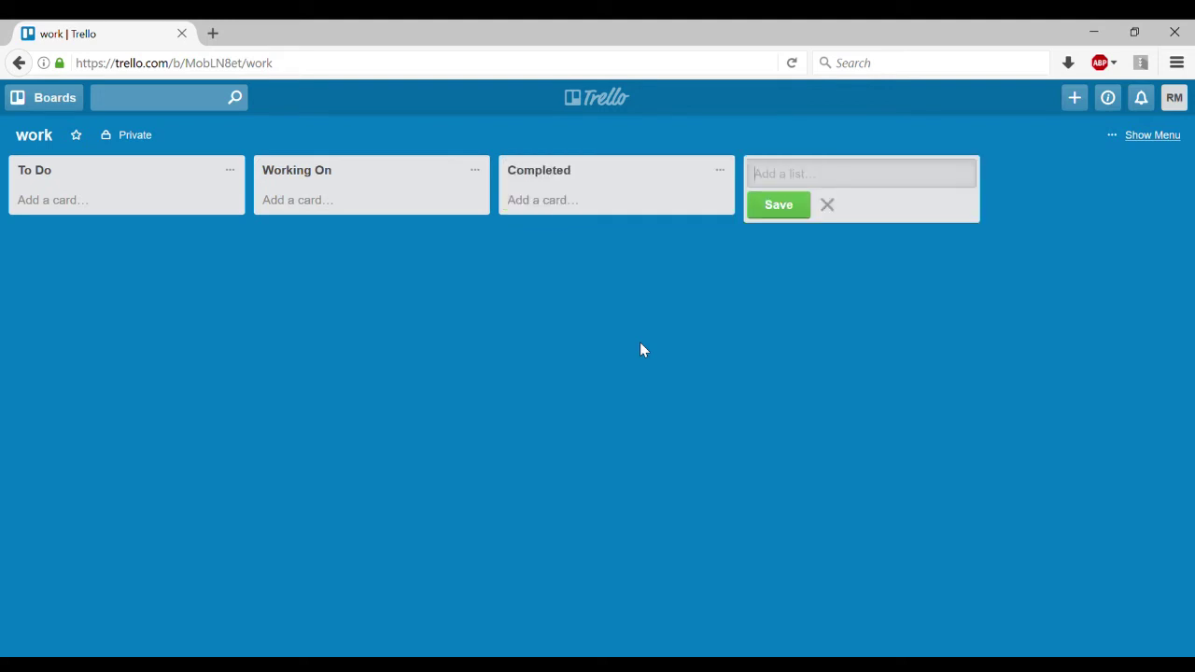
{"action": "type", "text": "Holding Area"}
{"action": "key", "text": "Return"}
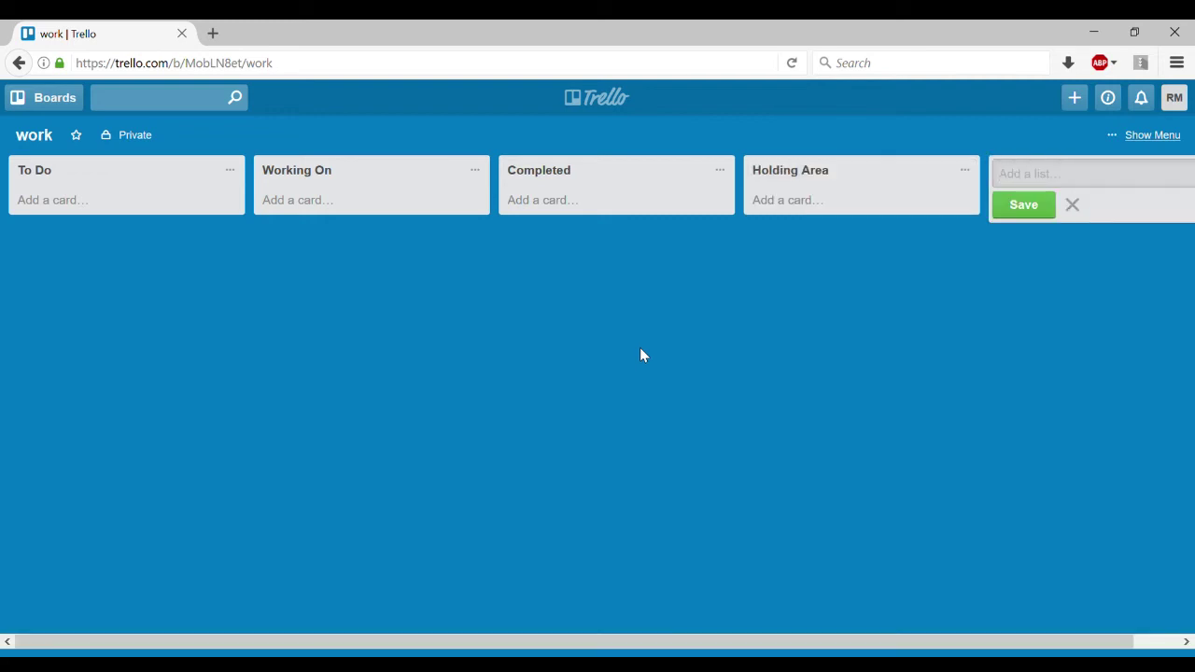
{"action": "left_click", "coordinate": [640, 351]}
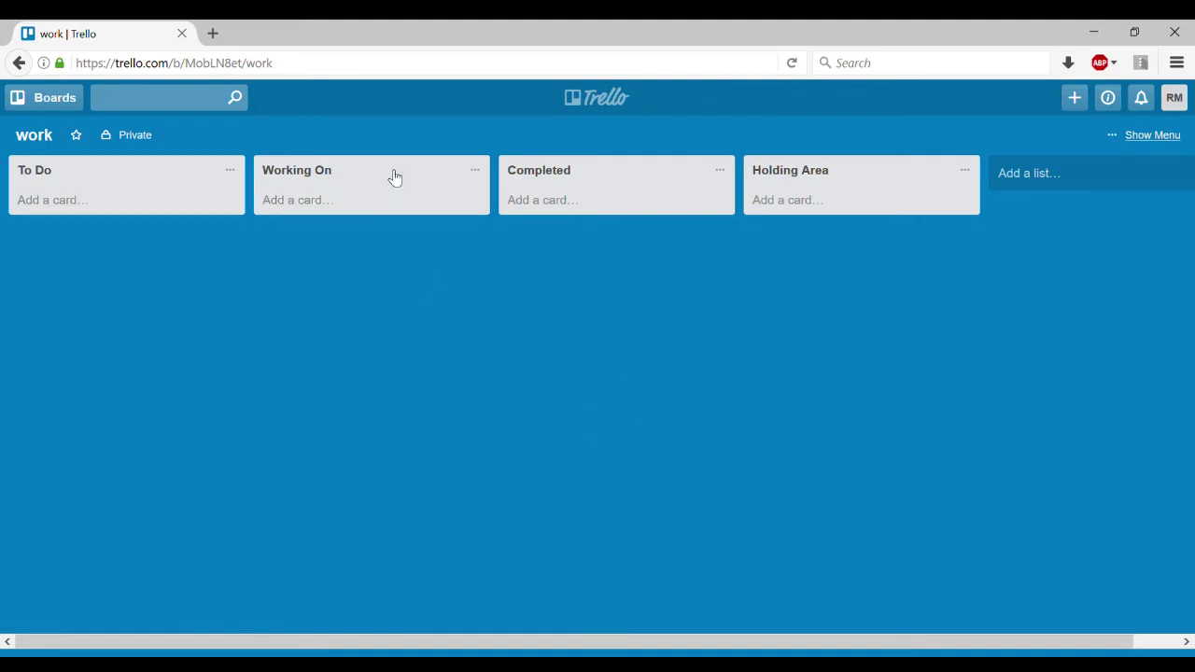
{"action": "left_click_drag", "start_coordinate": [392, 176], "coordinate": [712, 197]}
{"action": "left_click_drag", "start_coordinate": [906, 180], "coordinate": [550, 208]}
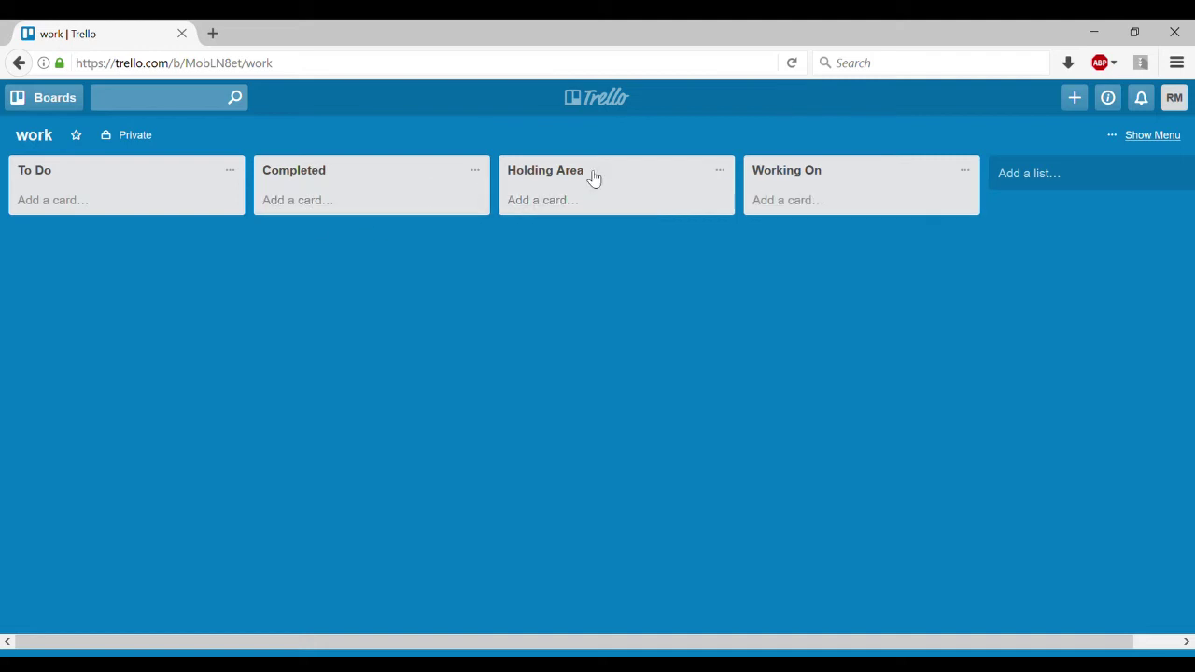
{"action": "left_click_drag", "start_coordinate": [547, 177], "coordinate": [787, 205]}
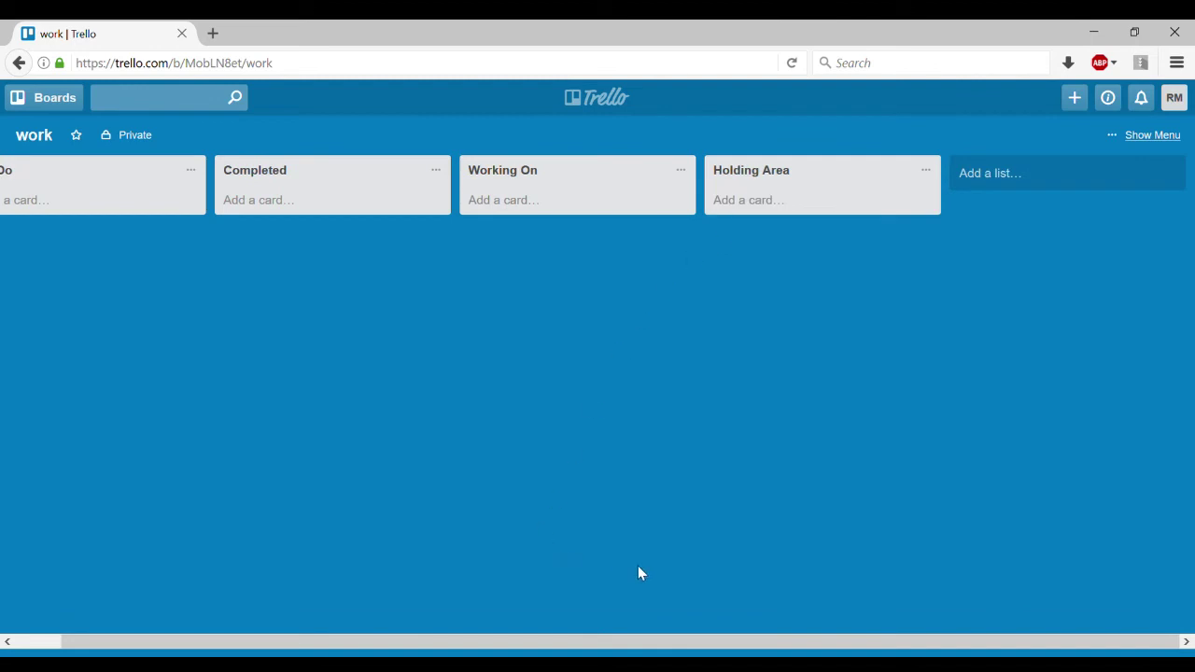
{"action": "left_click_drag", "start_coordinate": [669, 644], "coordinate": [341, 609]}
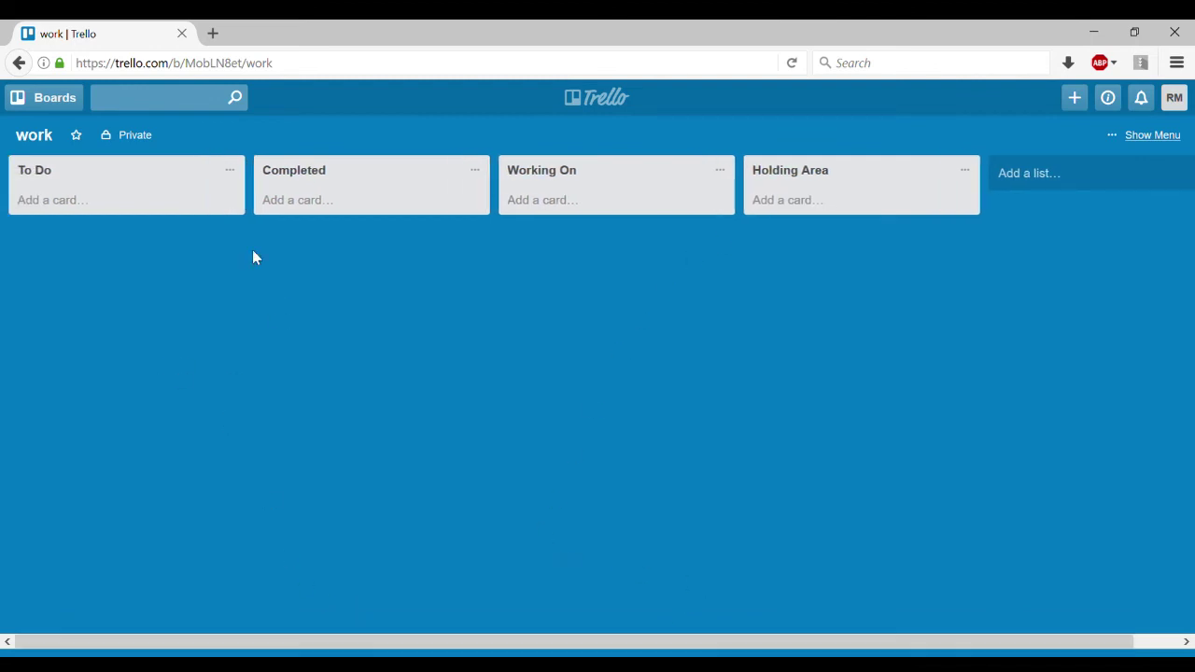
{"action": "left_click_drag", "start_coordinate": [553, 177], "coordinate": [411, 210]}
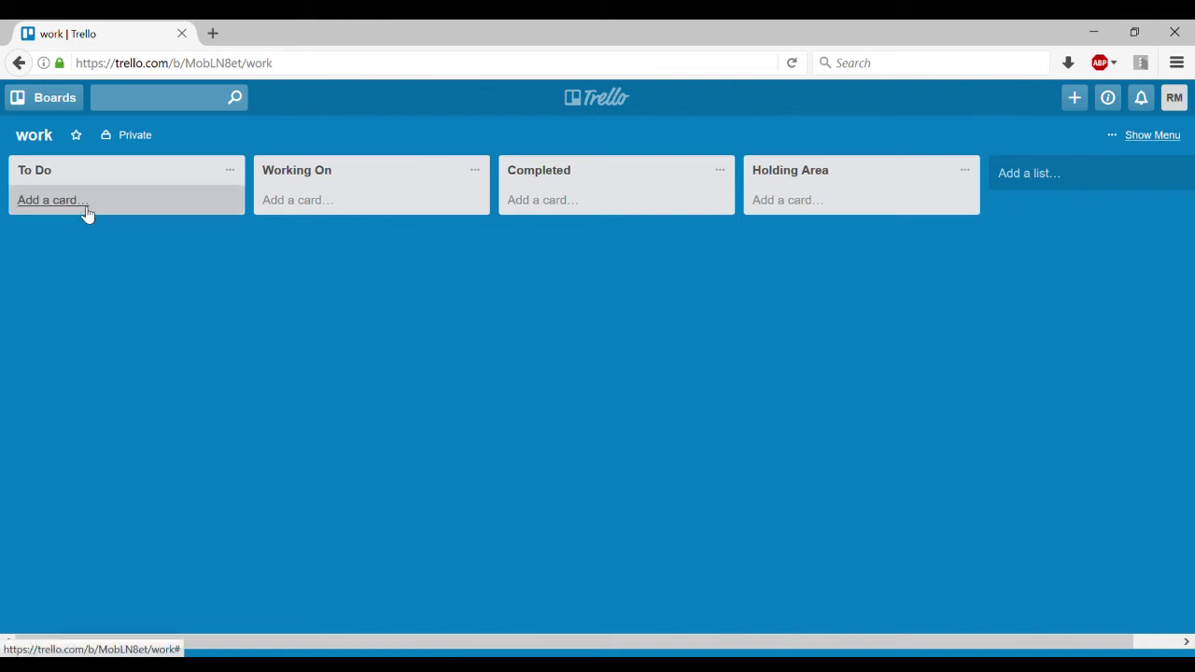
{"action": "left_click", "coordinate": [84, 217]}
Step: Add a call-a-contact card and a 'Submit TPS Report' card to To Do, correcting 'Sumbit' to 'Submit'
{"action": "type", "text": "call Joe"}
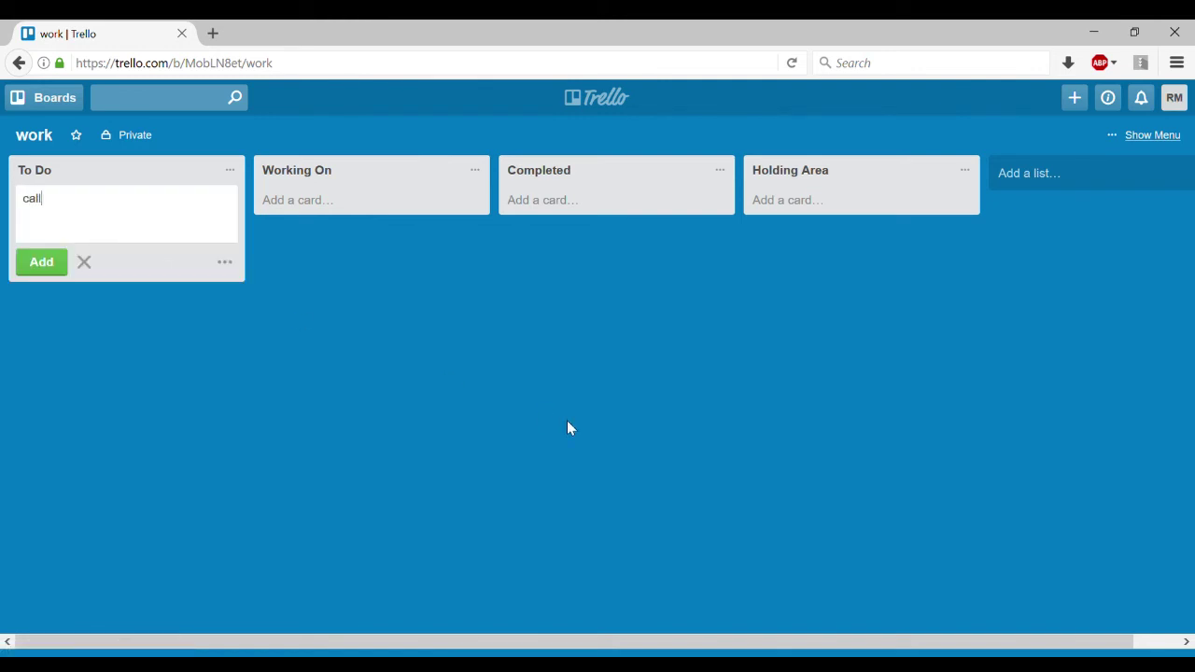
{"action": "key", "text": "Return"}
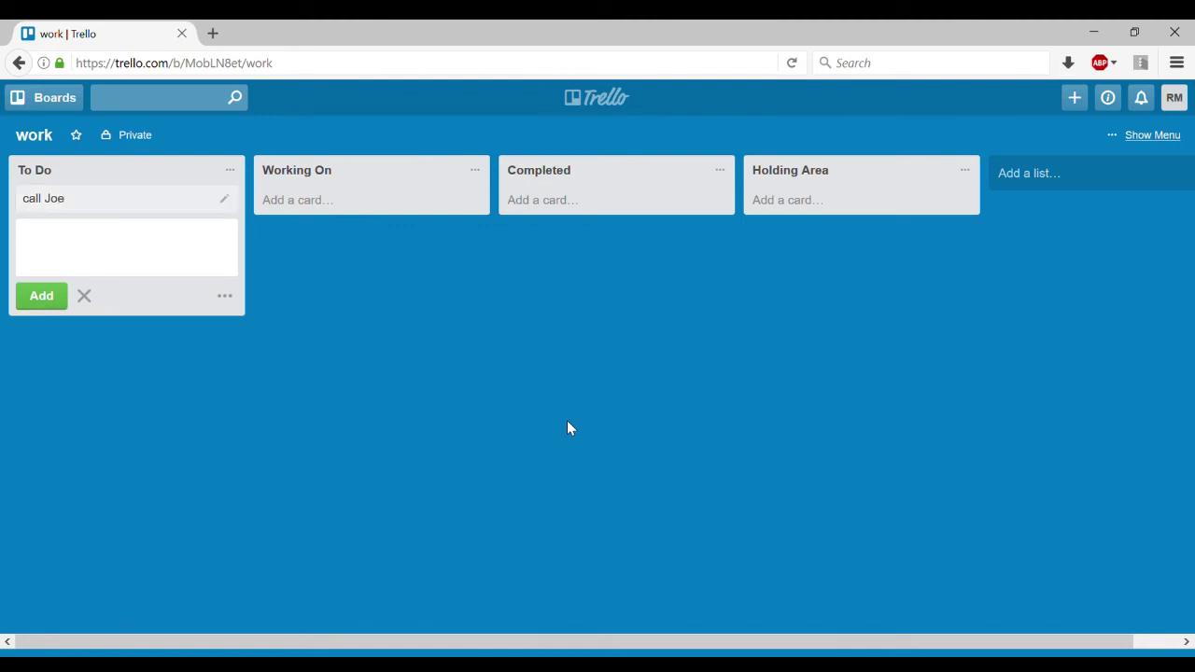
{"action": "type", "text": "Sumbit TPS Report"}
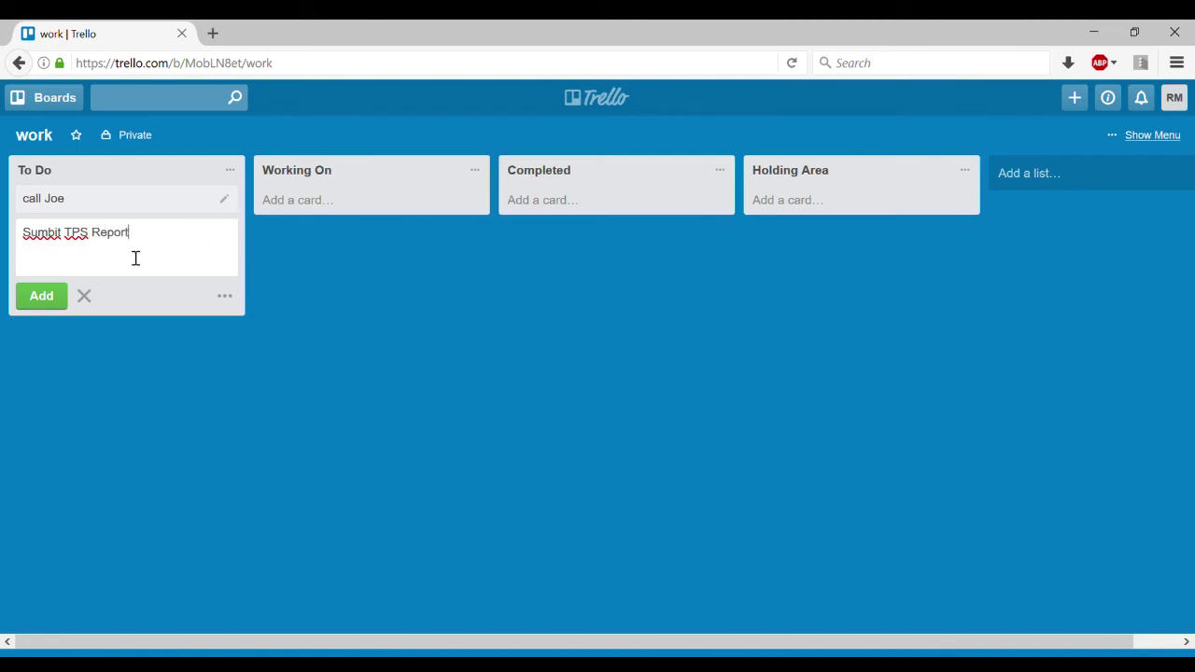
{"action": "right_click", "coordinate": [75, 246]}
{"action": "left_click", "coordinate": [89, 256]}
{"action": "key", "text": "Return"}
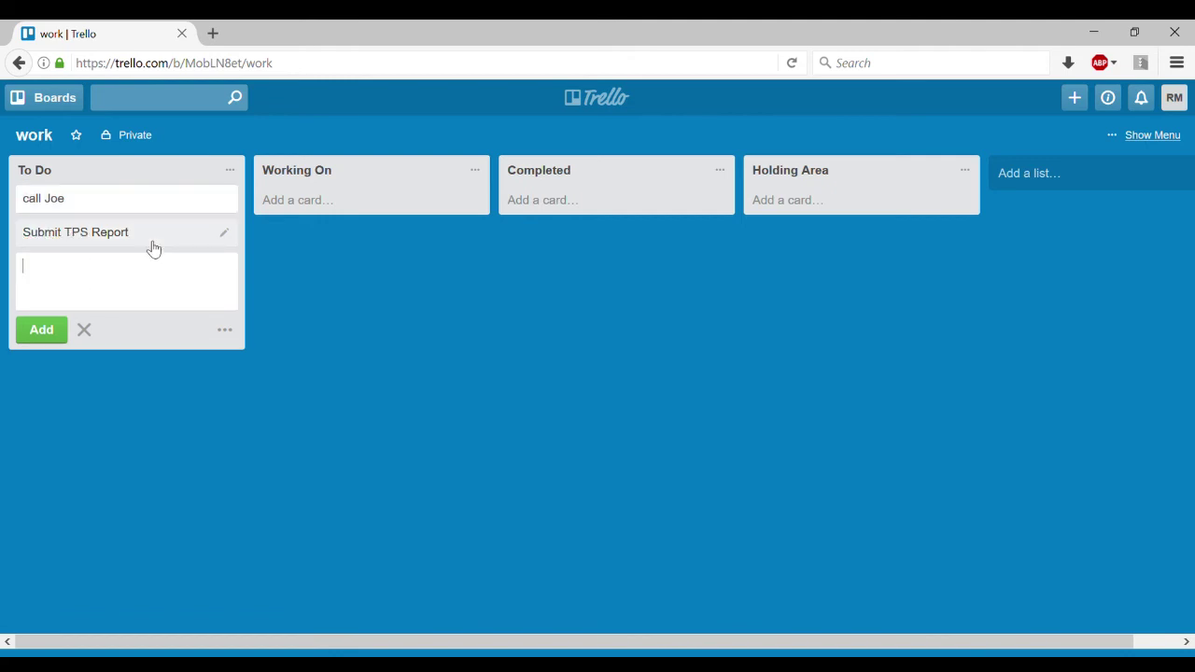
Step: Add a meeting card and a 'Design email template' card to To Do
{"action": "type", "text": "Meet with Jan"}
{"action": "key", "text": "Return"}
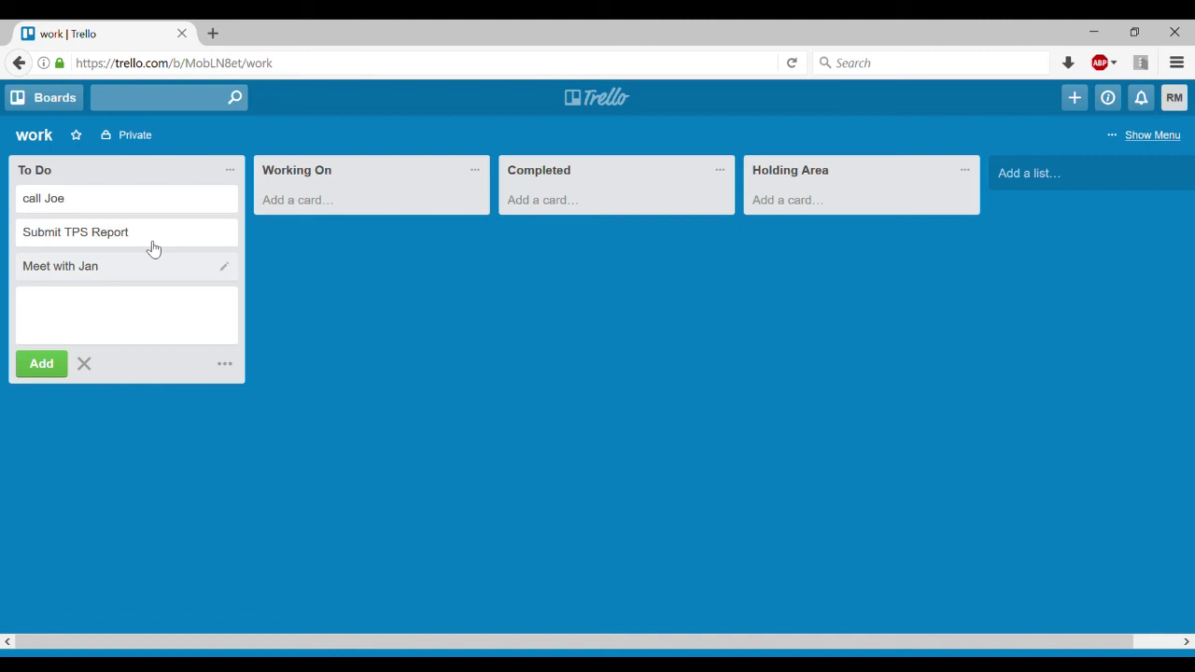
{"action": "type", "text": "Design email template"}
{"action": "key", "text": "Return"}
Step: Add the card 'Write and submit article to newsletter' and close the card form
{"action": "type", "text": "I"}
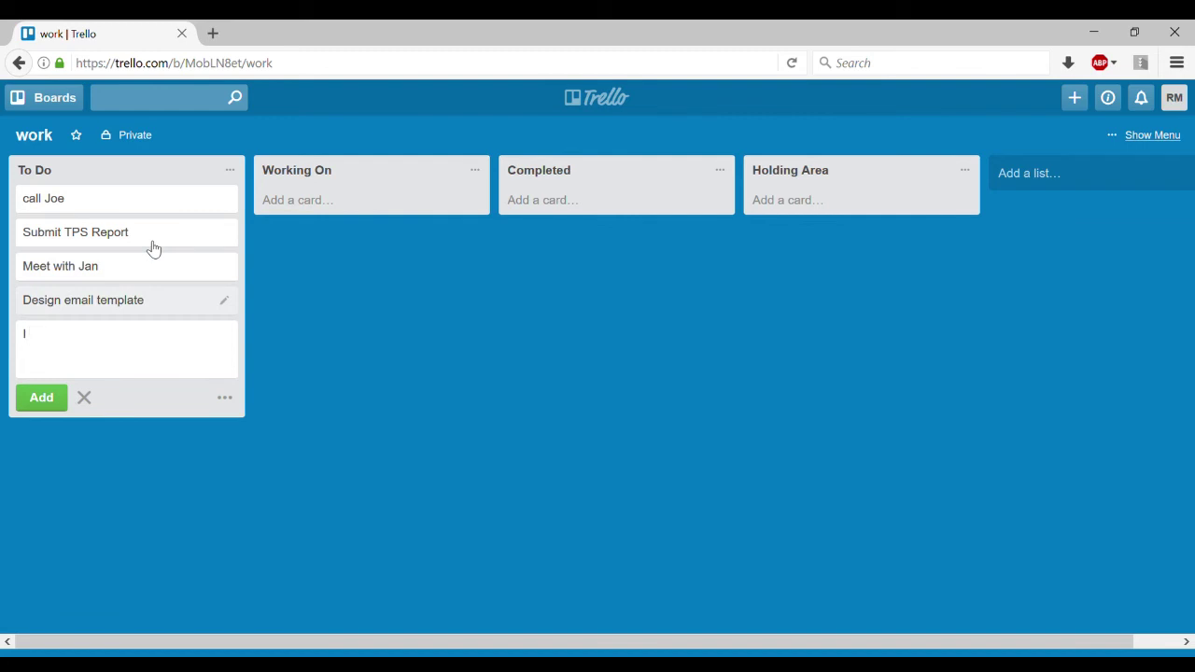
{"action": "key", "text": "BackSpace"}
{"action": "type", "text": "Write and su"}
{"action": "type", "text": "mbit"}
{"action": "key", "text": "BackSpace"}
{"action": "key", "text": "BackSpace"}
{"action": "key", "text": "BackSpace"}
{"action": "key", "text": "BackSpace"}
{"action": "key", "text": "BackSpace"}
{"action": "type", "text": "bmit articl"}
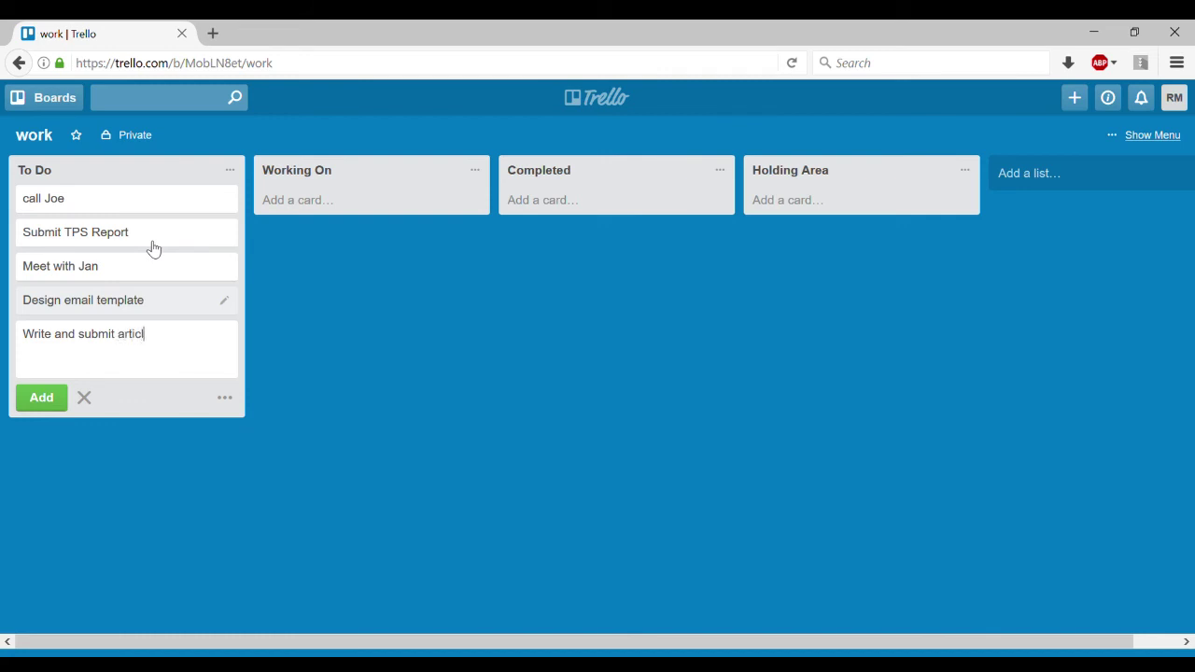
{"action": "type", "text": "e f"}
{"action": "key", "text": "BackSpace"}
{"action": "type", "text": "to newsletter"}
{"action": "key", "text": "Return"}
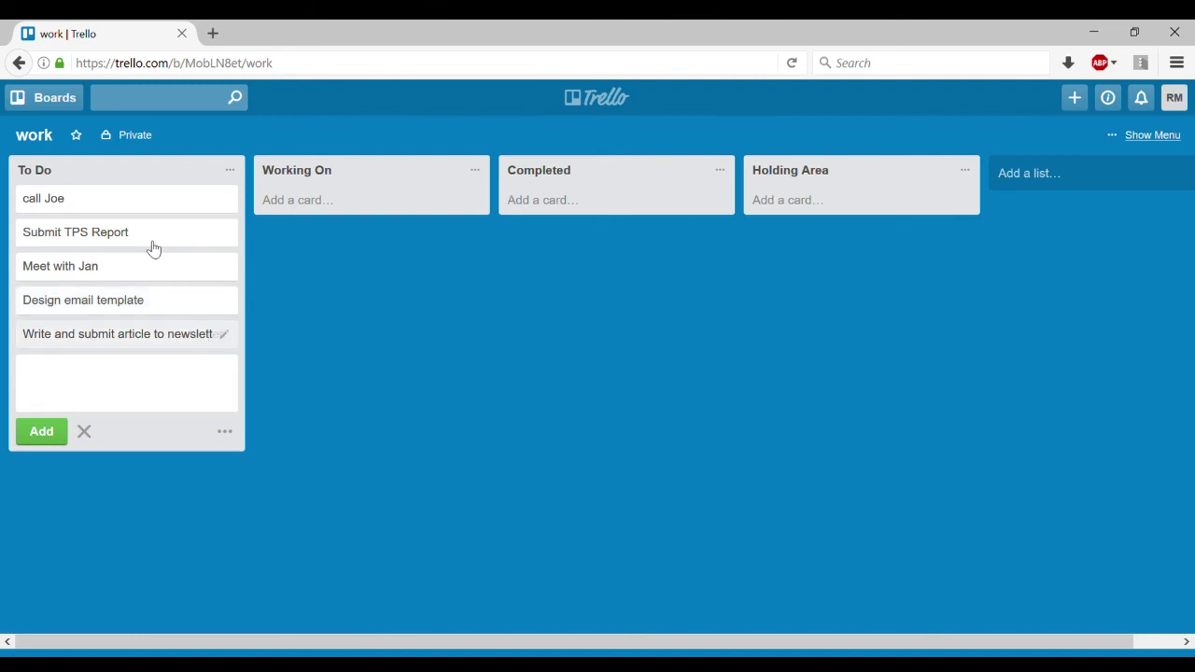
{"action": "left_click", "coordinate": [330, 366]}
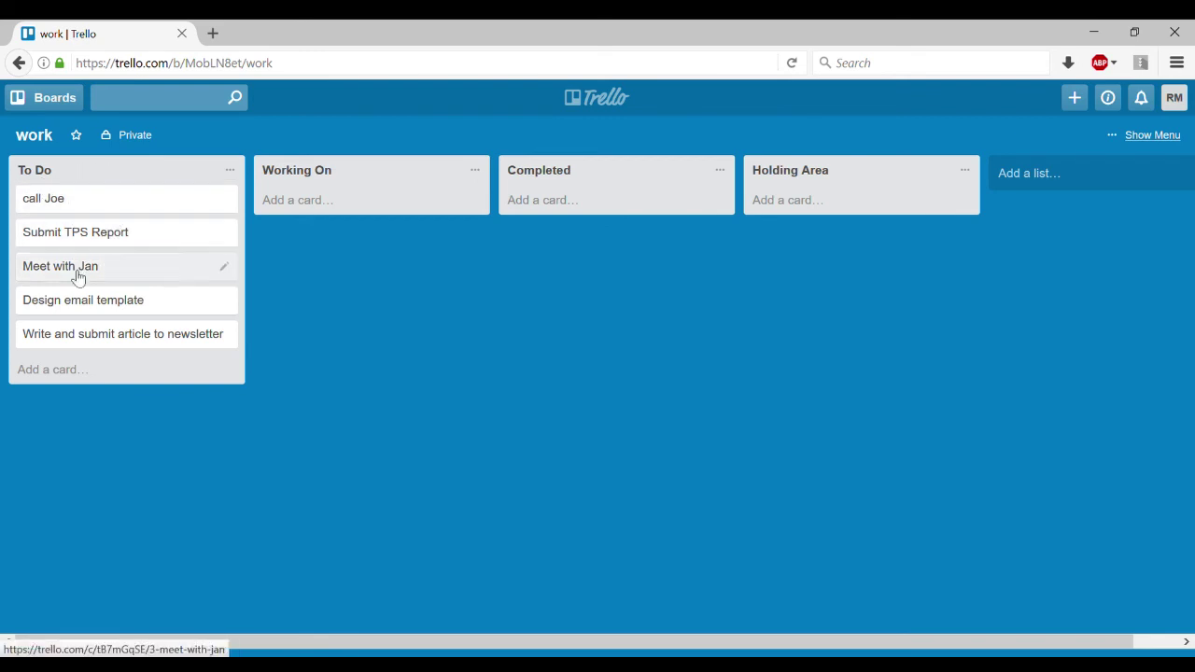
{"action": "left_click", "coordinate": [78, 371]}
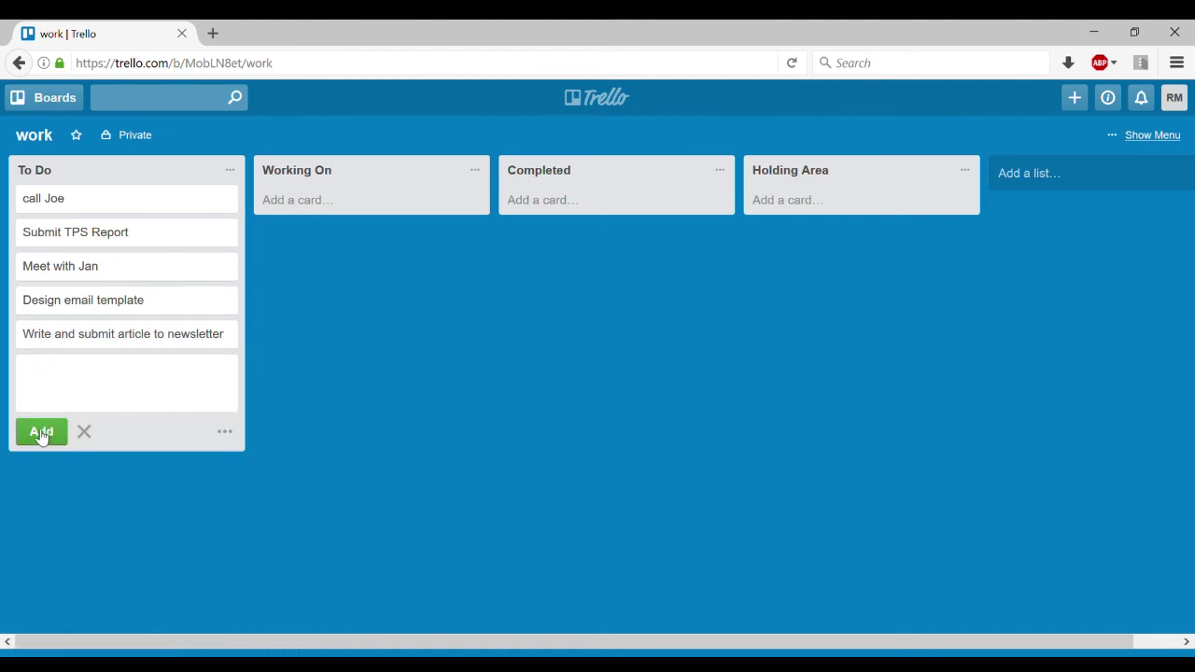
{"action": "left_click", "coordinate": [306, 411]}
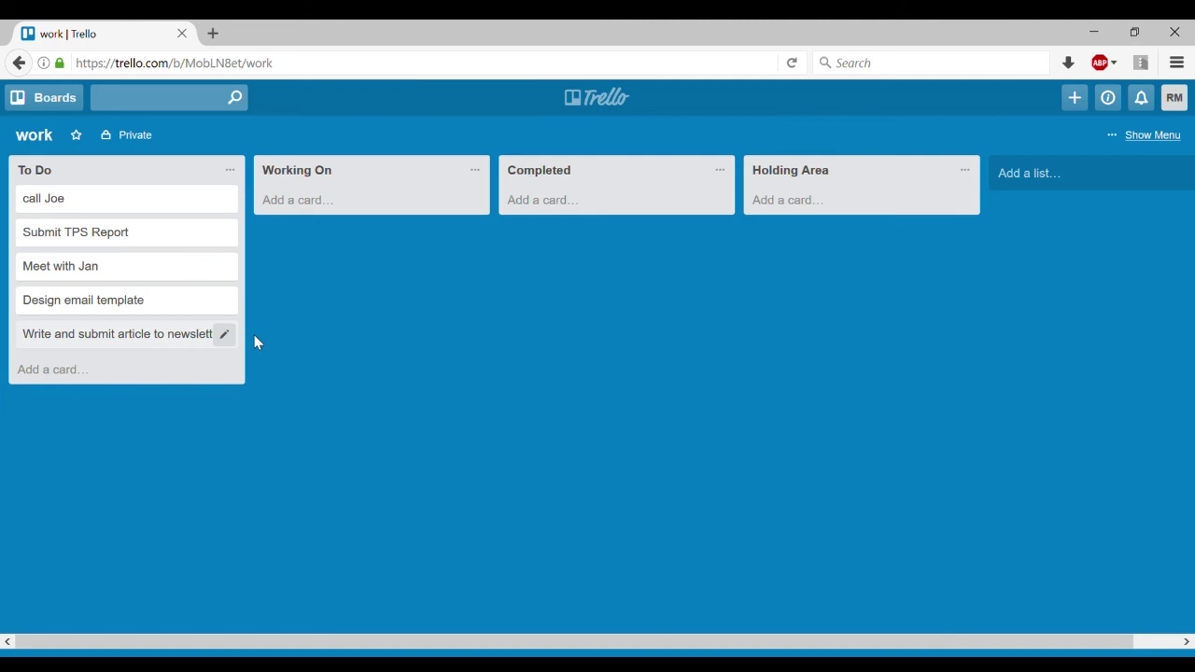